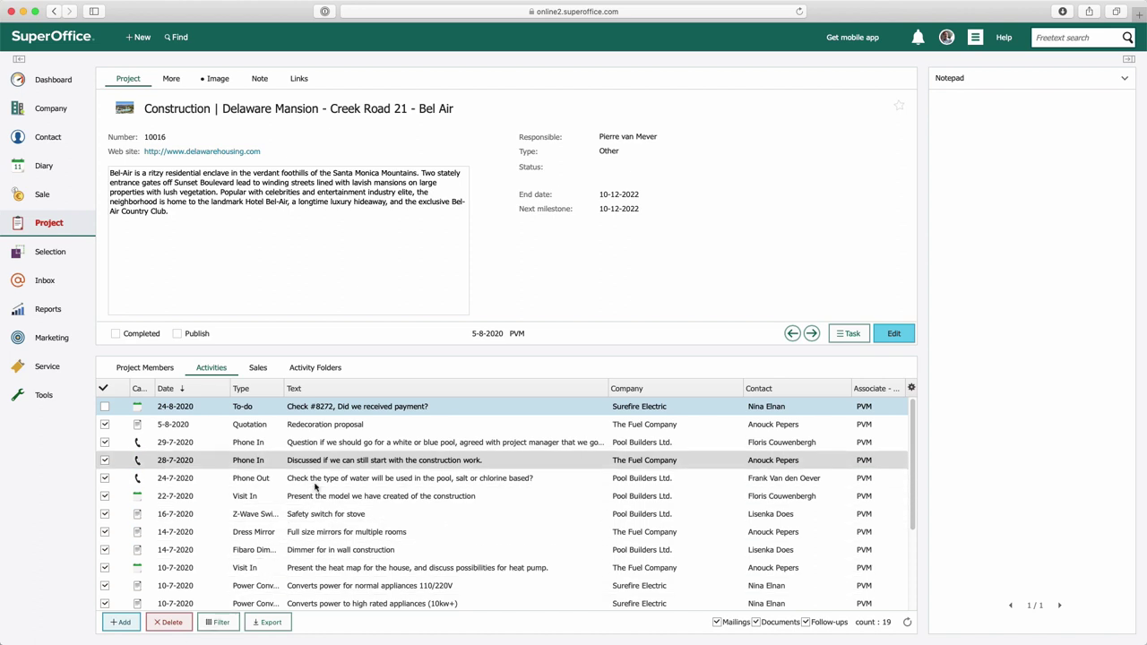
# Create the Delaware Mansion project's activity folders from the 'My Project Structure' template
pyautogui.click(318, 369)
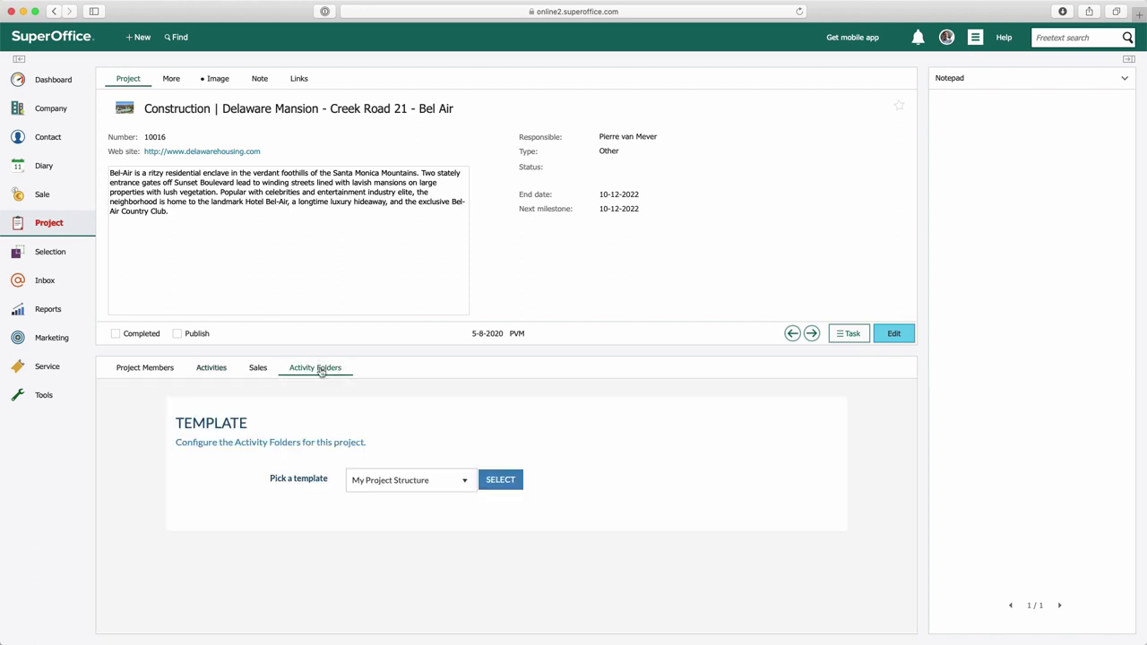
pyautogui.click(466, 485)
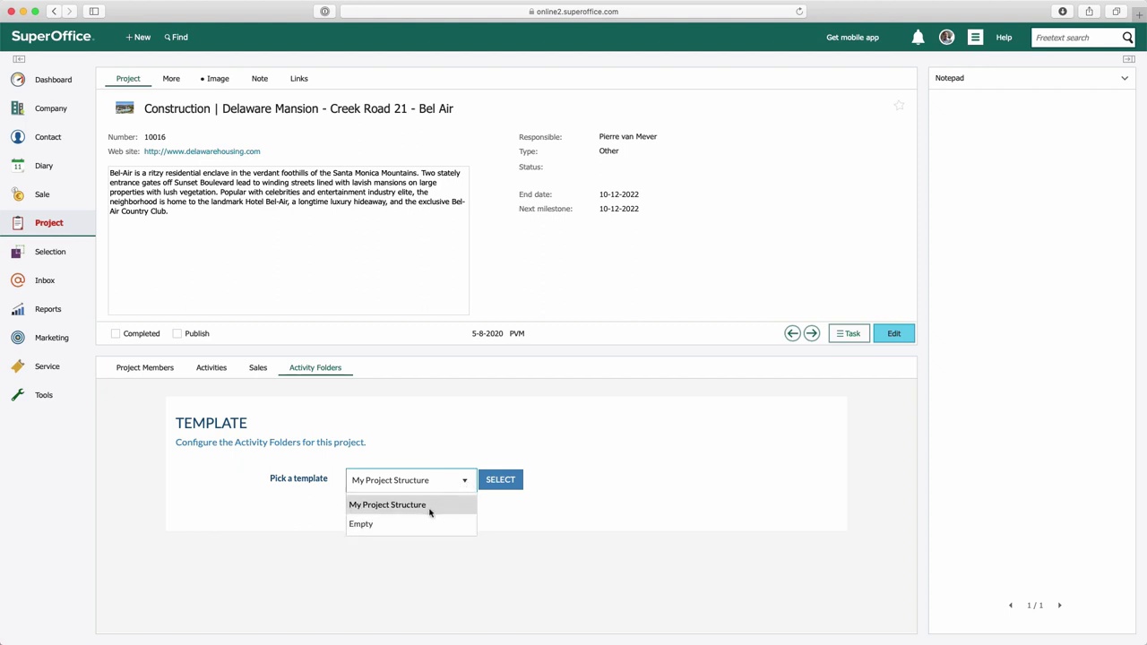
pyautogui.click(431, 509)
pyautogui.click(498, 481)
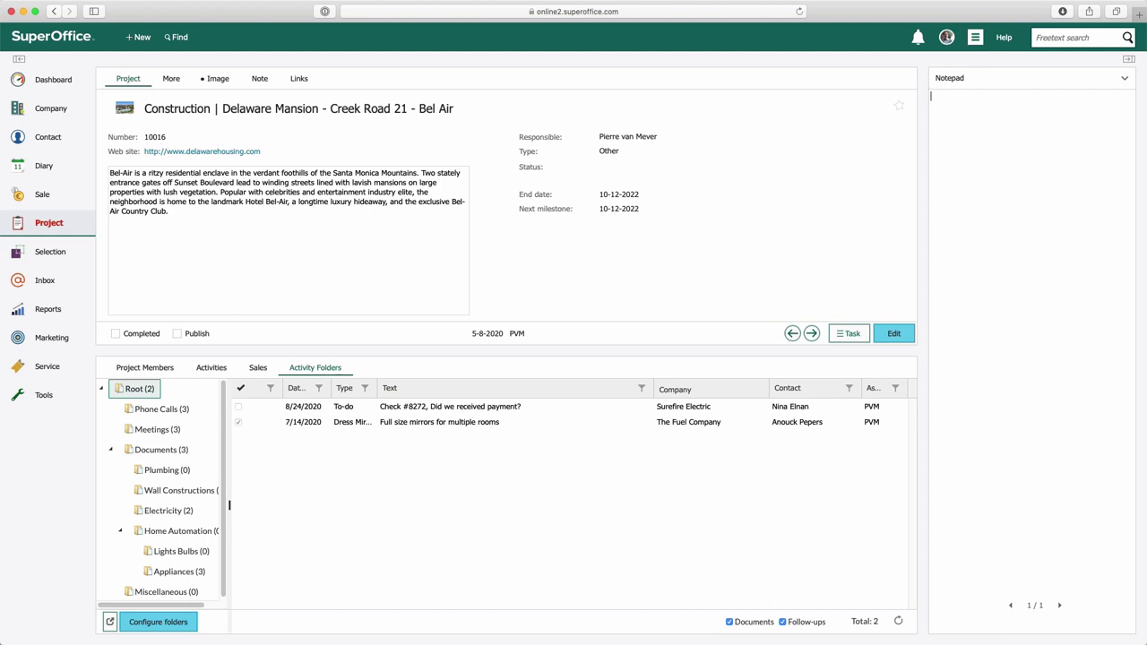
# Browse the Phone Calls, Meetings, Home Automation, Appliances and Root activity folders
pyautogui.click(161, 409)
pyautogui.click(159, 434)
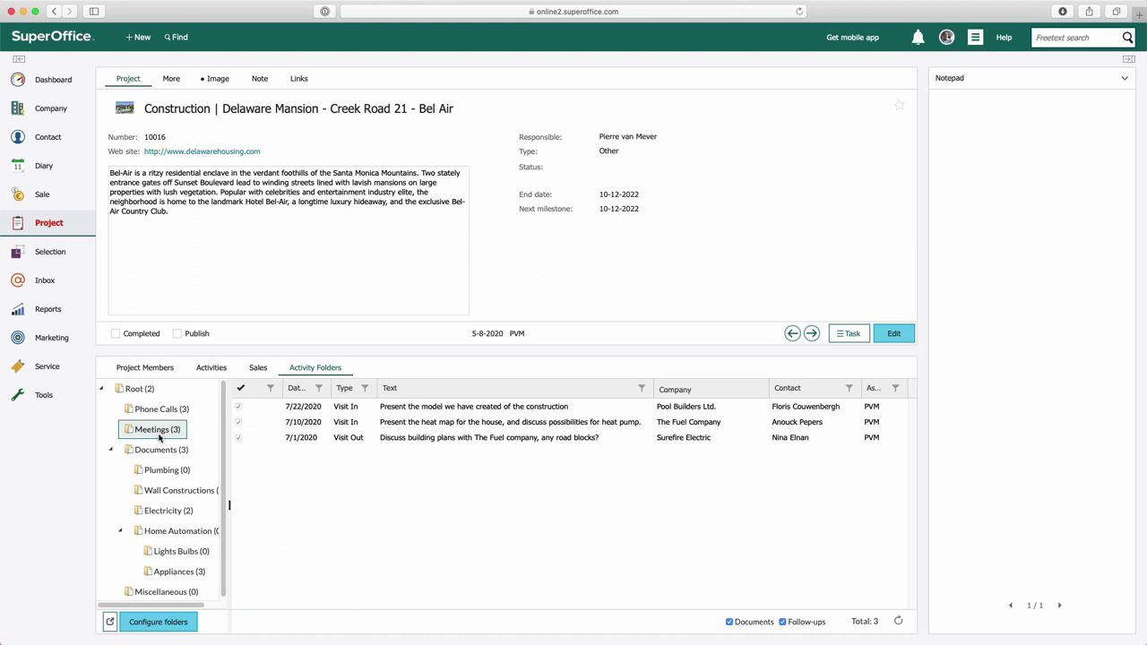
pyautogui.click(120, 532)
pyautogui.click(121, 532)
pyautogui.click(175, 572)
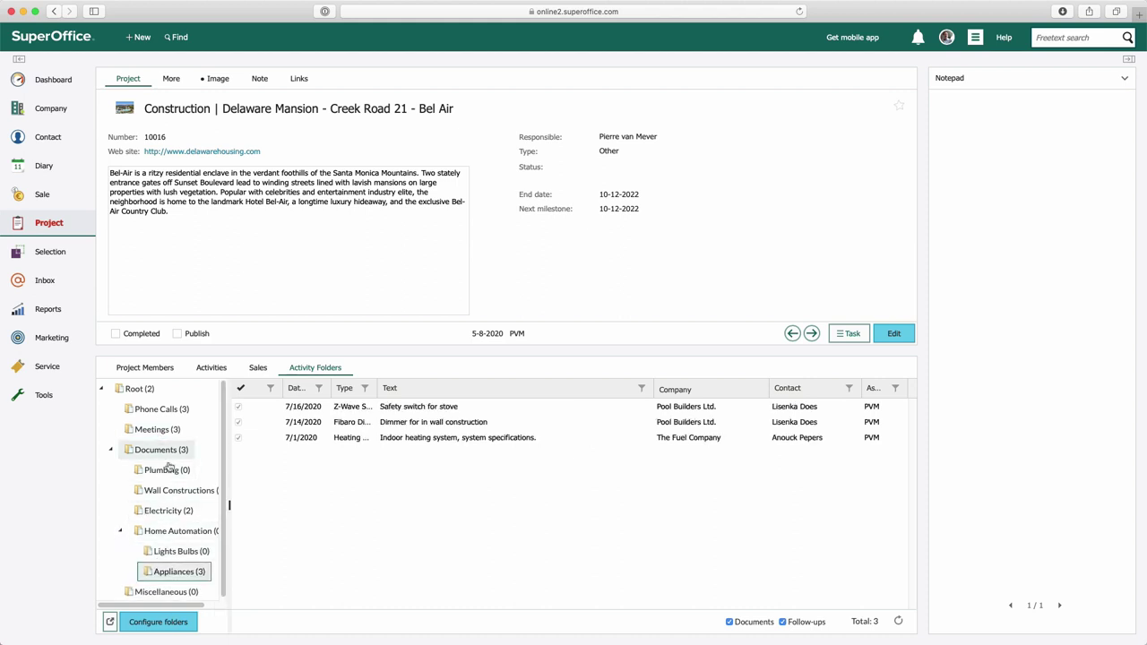
pyautogui.click(138, 389)
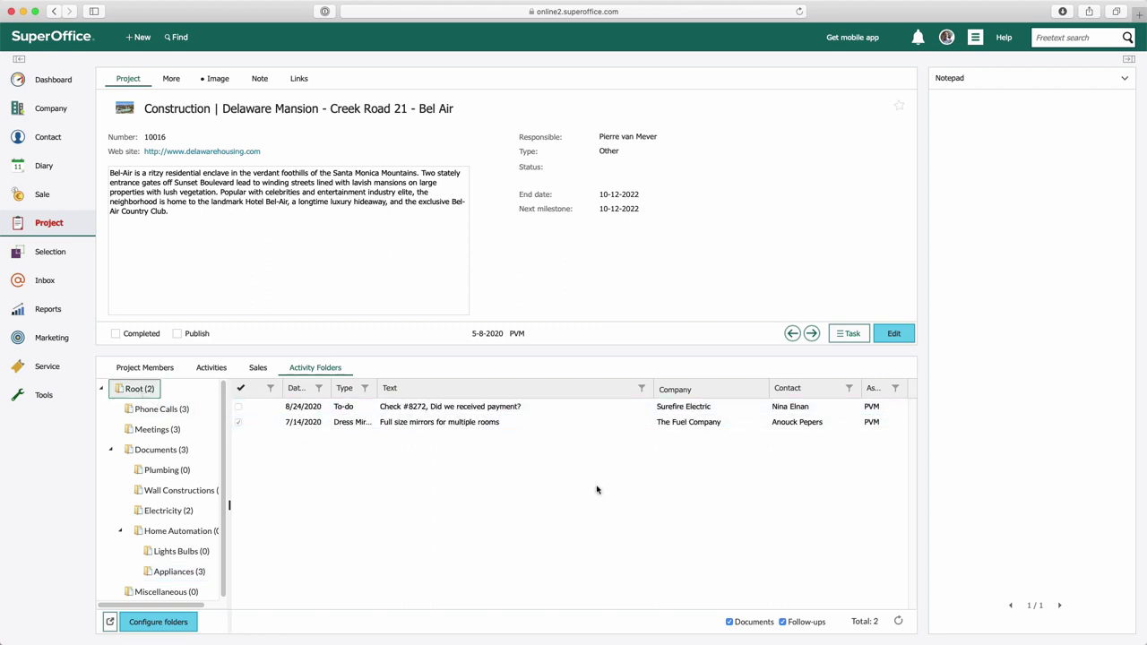
# Toggle the Documents and Follow-ups filters, then file Root's to-do into Miscellaneous and Dress Mirror into Wall Constructions
pyautogui.click(730, 622)
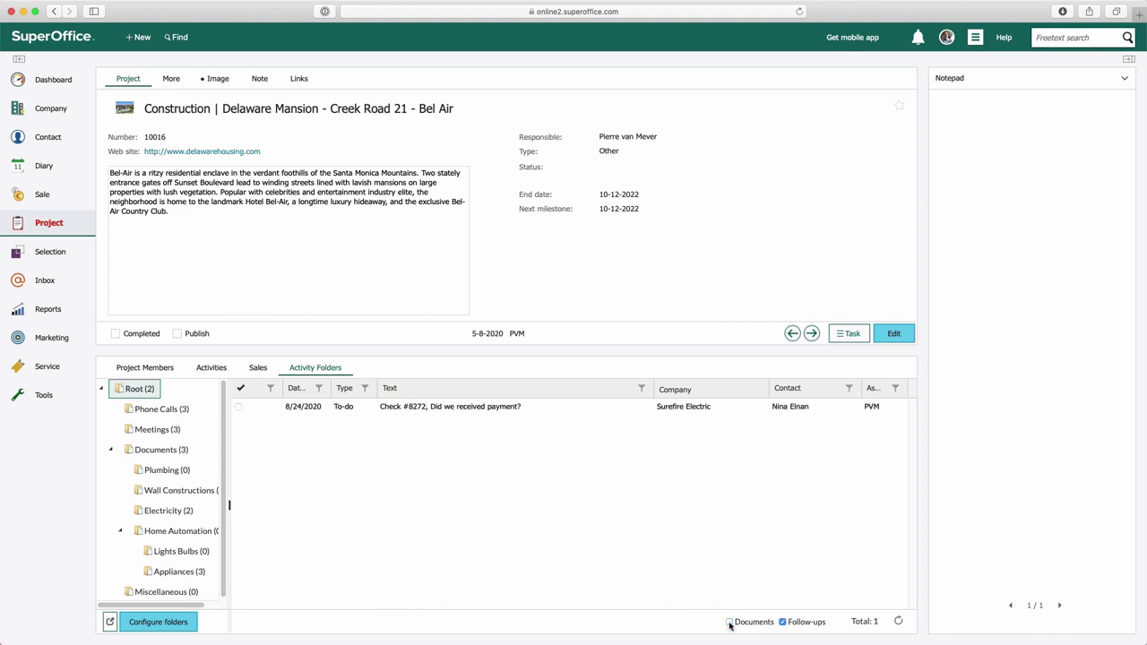
pyautogui.click(730, 622)
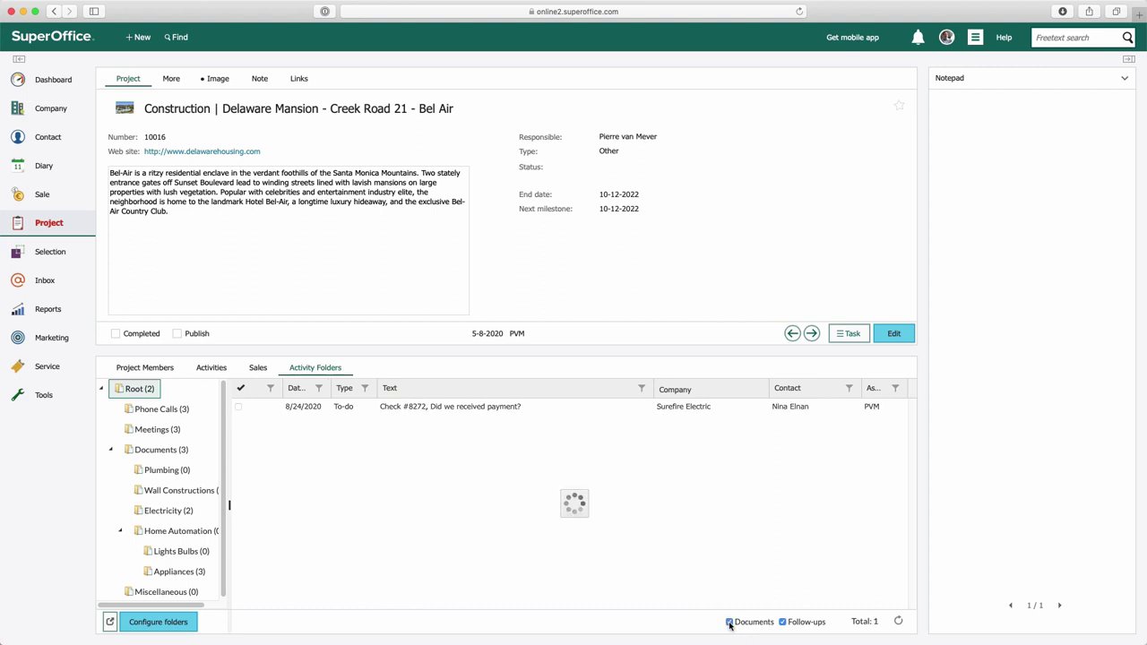
pyautogui.click(783, 622)
pyautogui.click(783, 622)
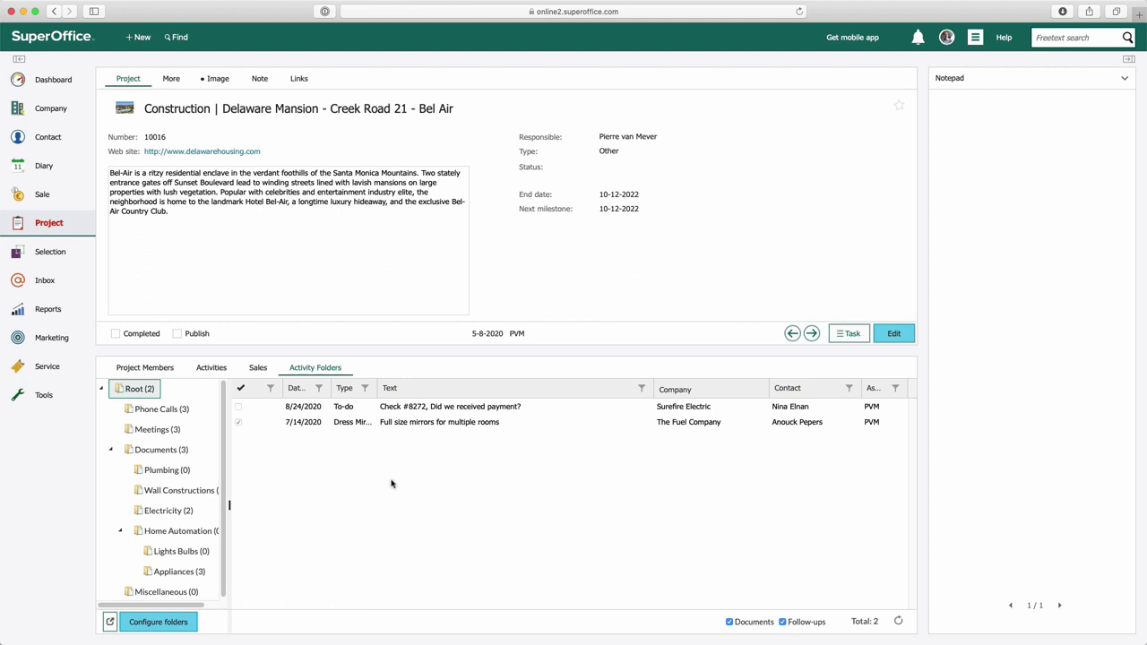
pyautogui.moveTo(363, 411); pyautogui.dragTo(157, 596)
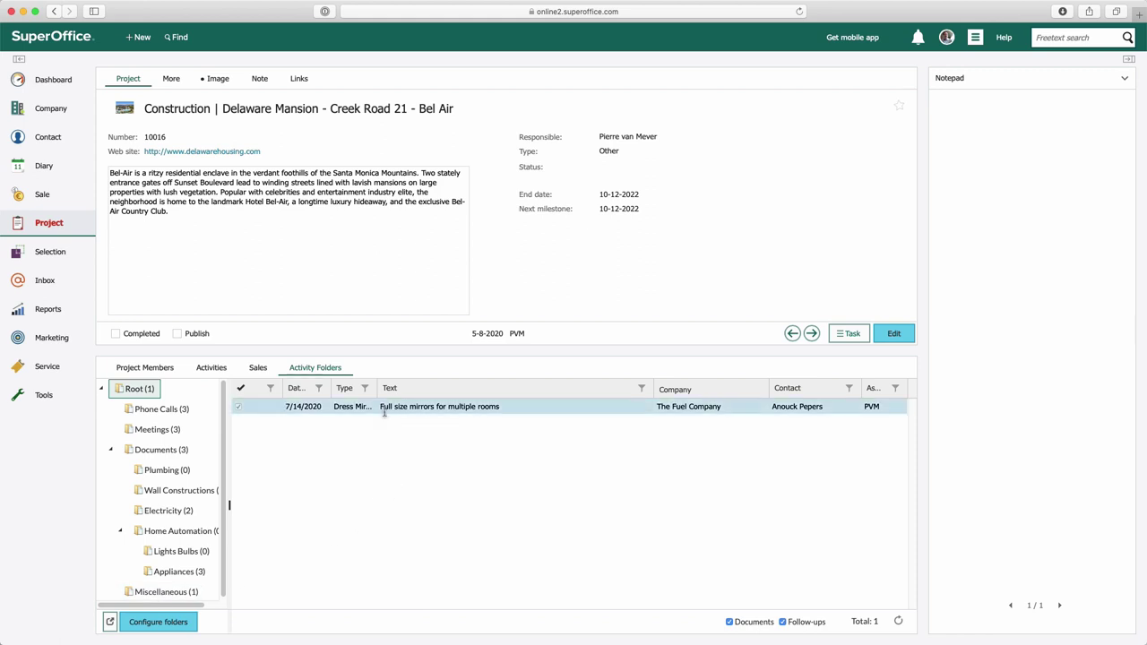
pyautogui.moveTo(379, 412); pyautogui.dragTo(175, 492)
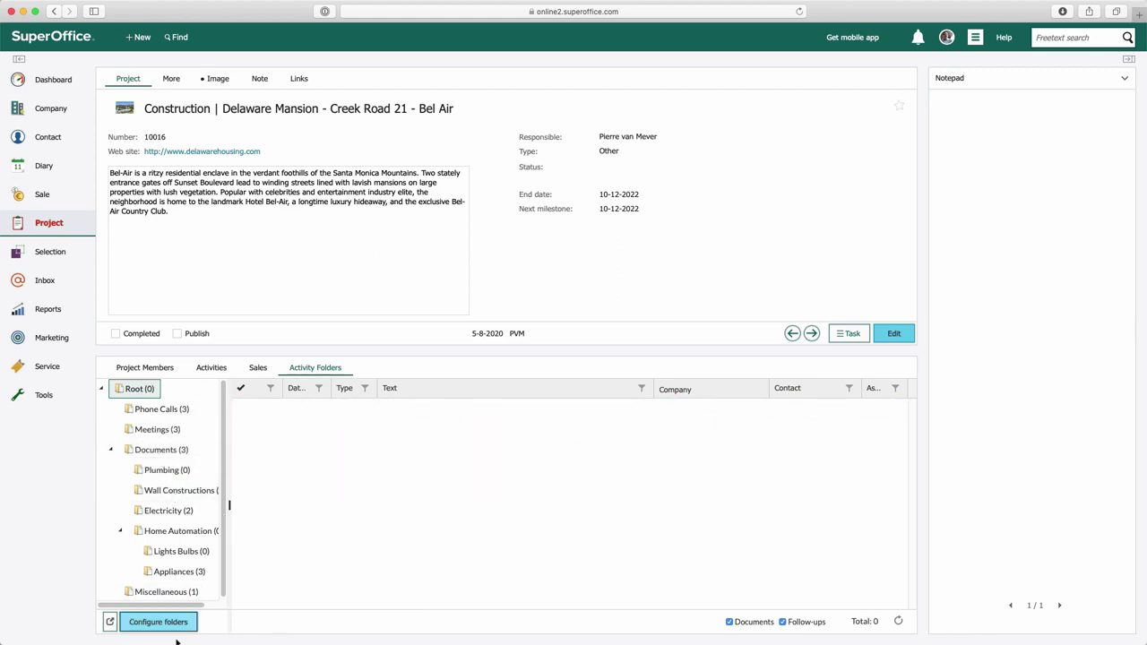
# Filter the Meetings folder's Text column by 'roa', then clear the filter to list all three visits
pyautogui.click(164, 430)
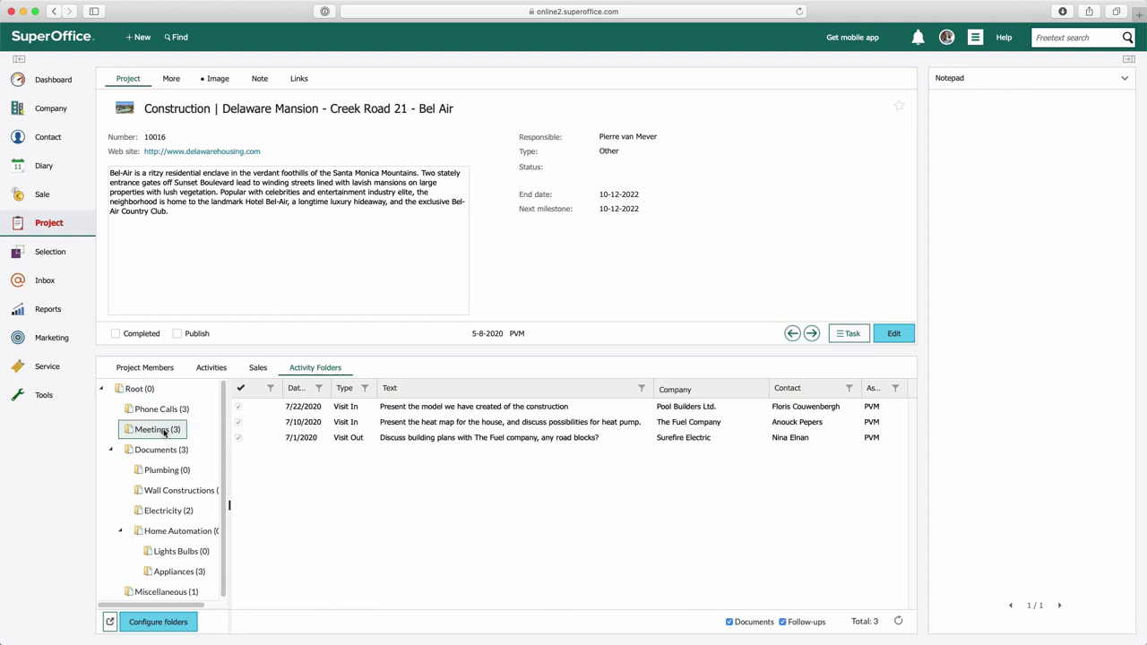
pyautogui.click(642, 388)
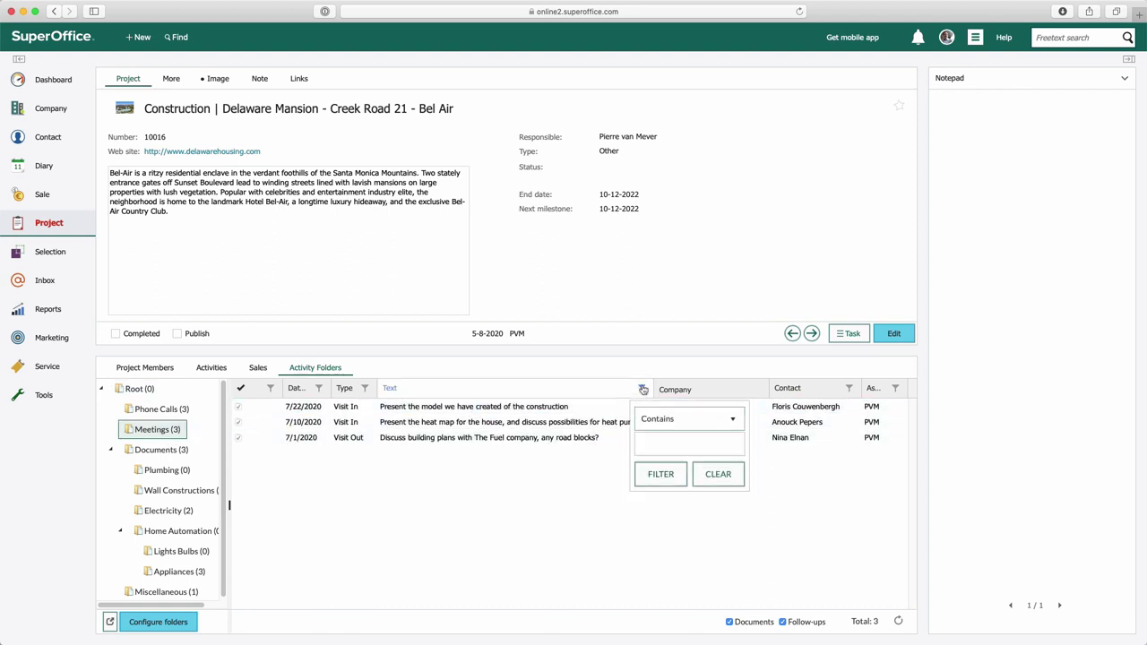
pyautogui.click(655, 441)
pyautogui.write('road')
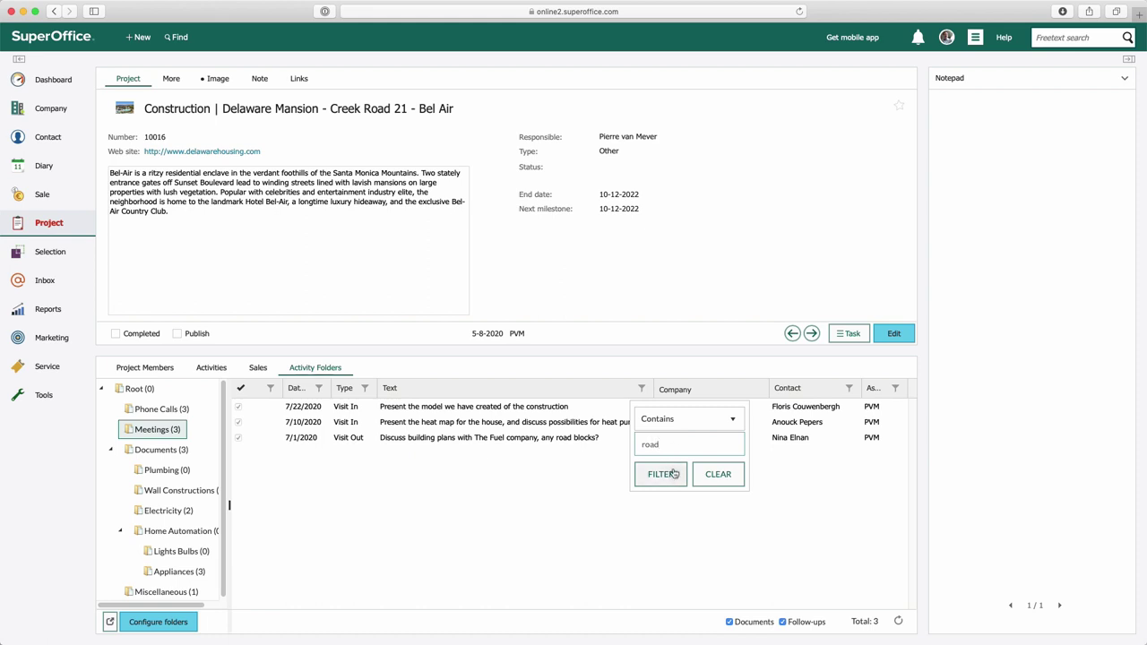
pyautogui.click(668, 475)
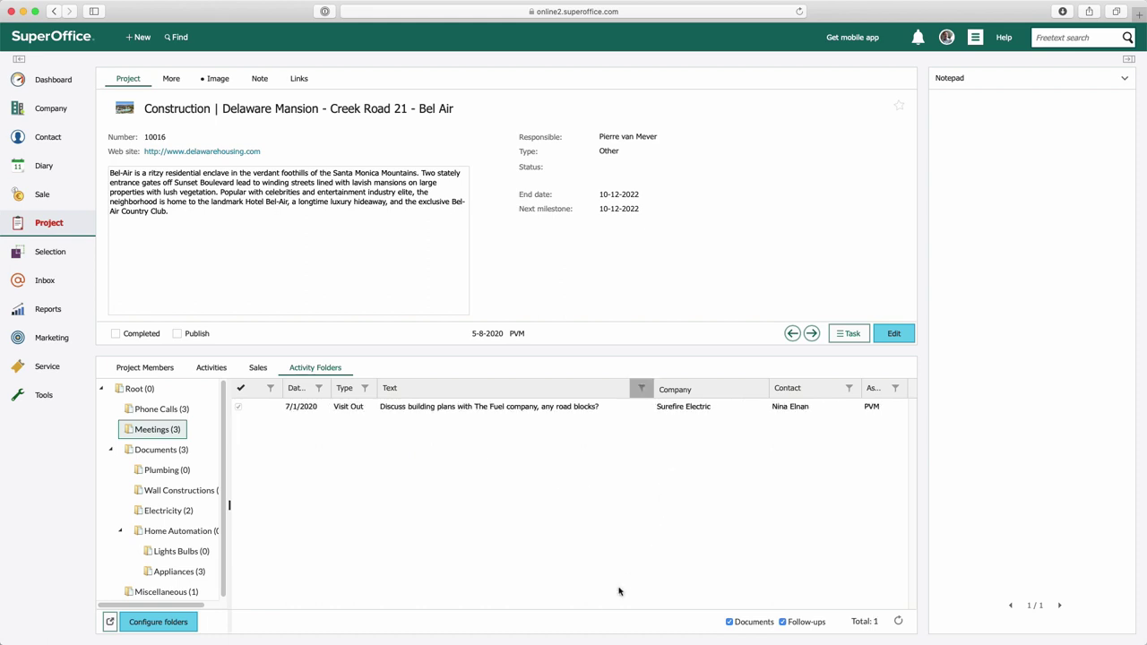
pyautogui.click(641, 388)
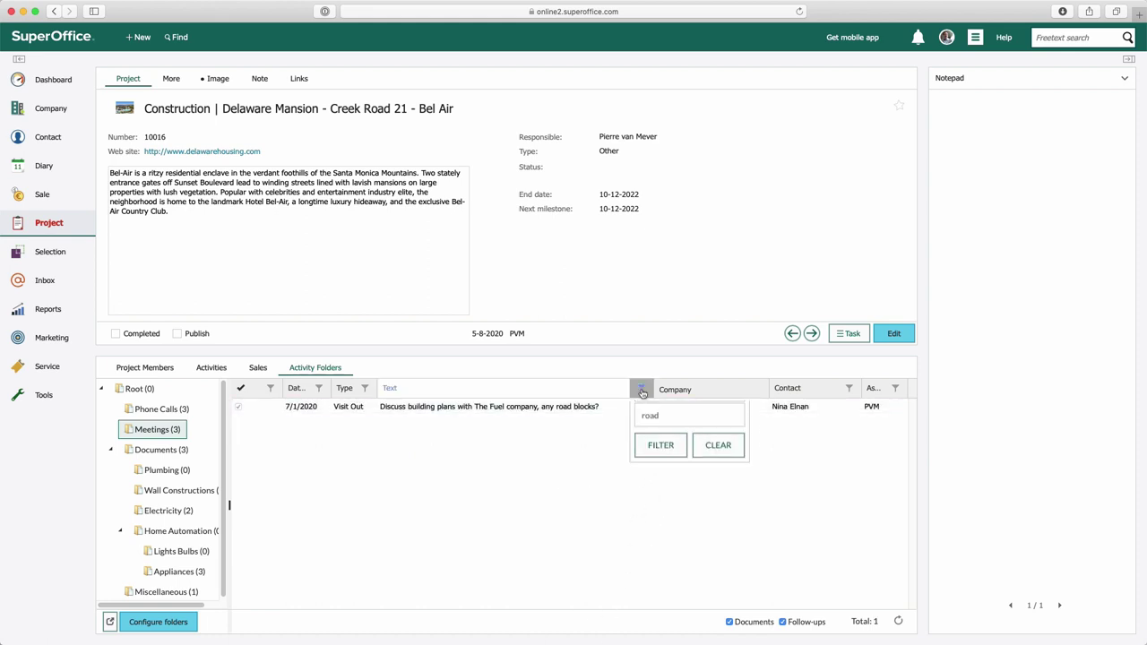
pyautogui.click(708, 476)
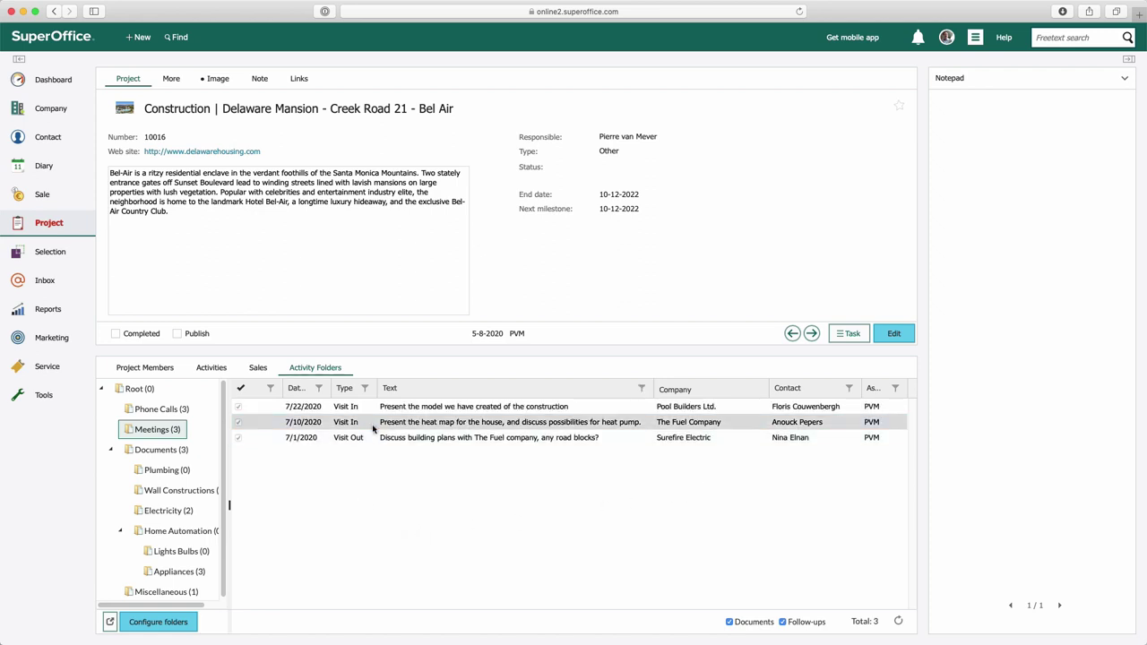
# Open and cancel the heat map visit, then create a copy of the Redecoration proposal in Documents
pyautogui.click(373, 425)
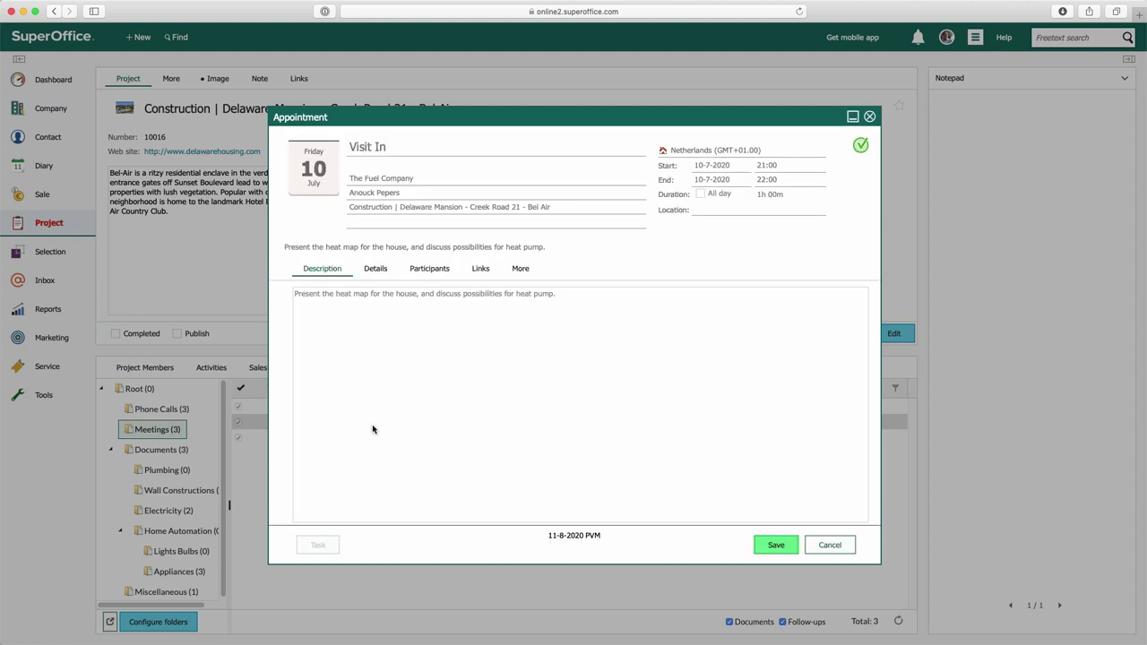
pyautogui.click(832, 546)
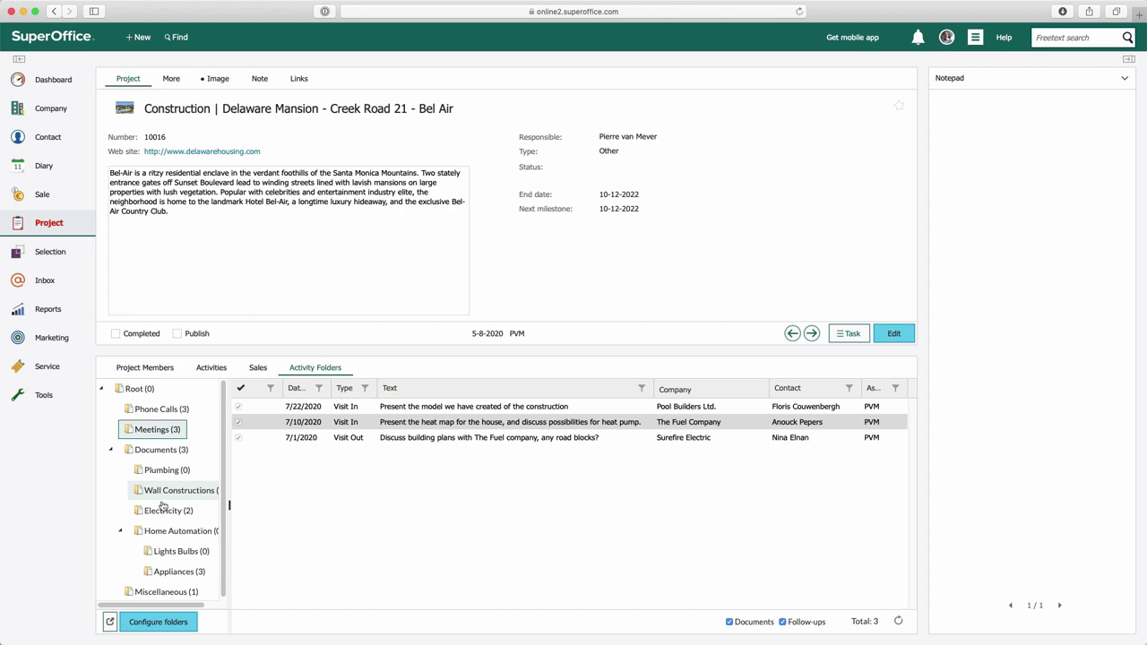
pyautogui.click(161, 454)
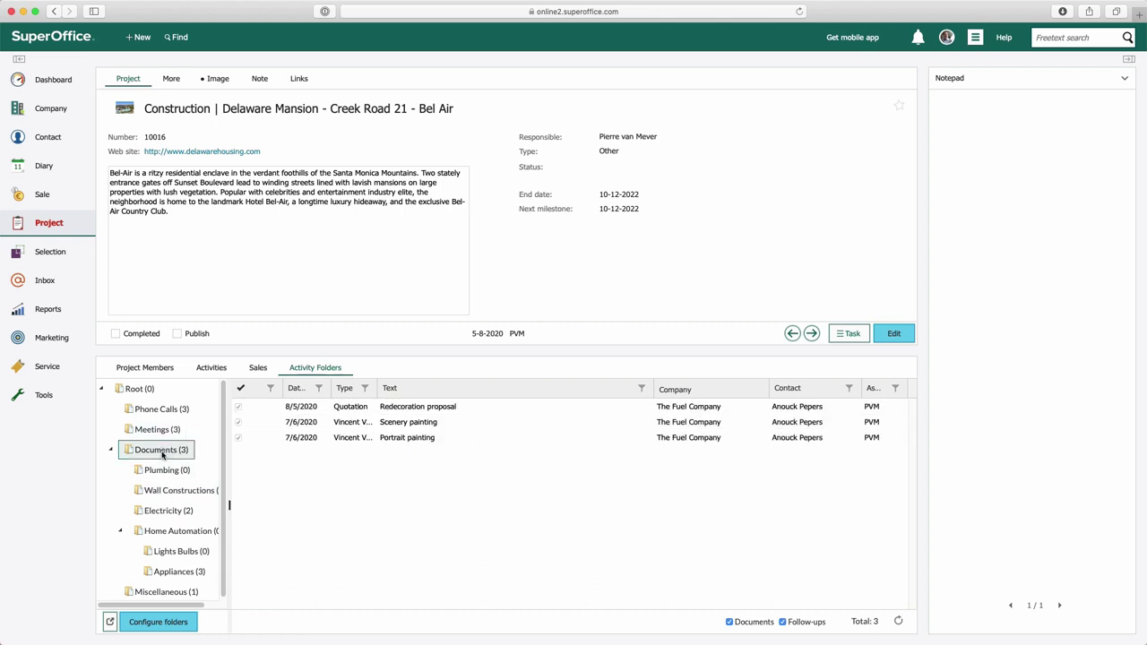
pyautogui.rightClick(475, 410)
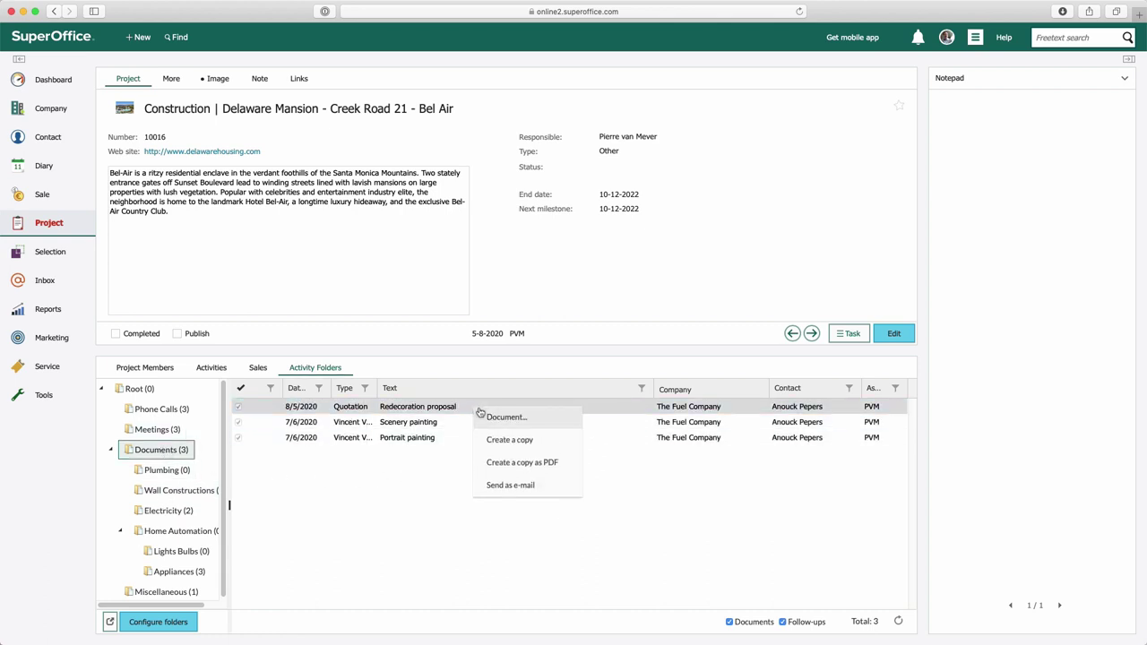
pyautogui.click(525, 440)
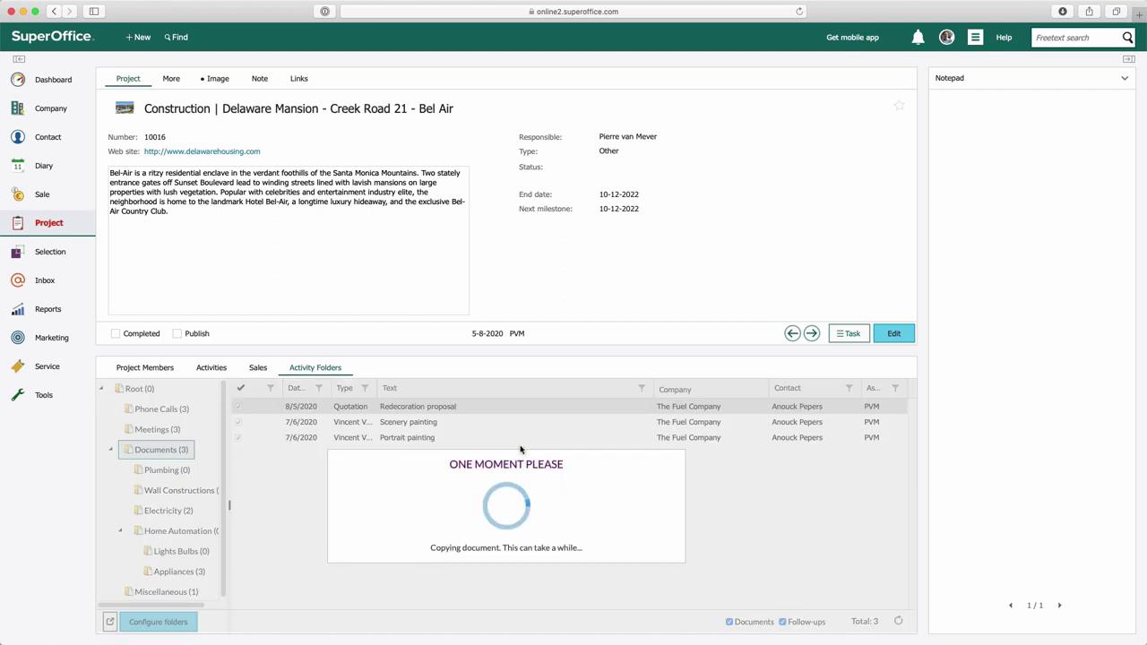
# Create a PDF copy of the Scenery painting document
pyautogui.click(466, 444)
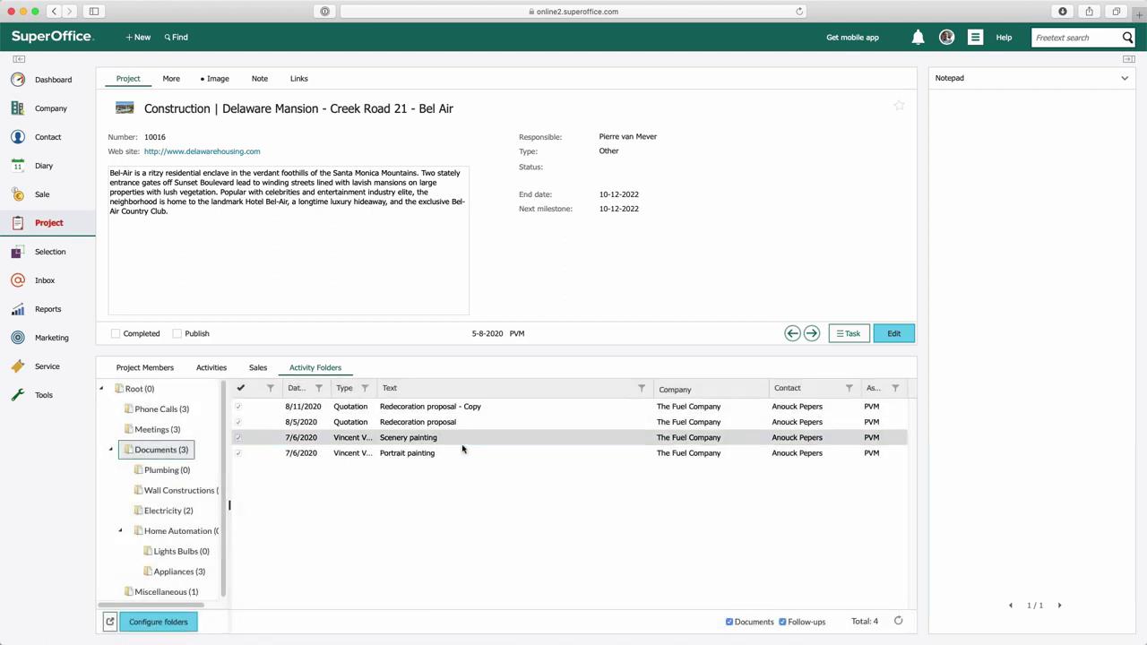
pyautogui.rightClick(462, 448)
pyautogui.click(510, 505)
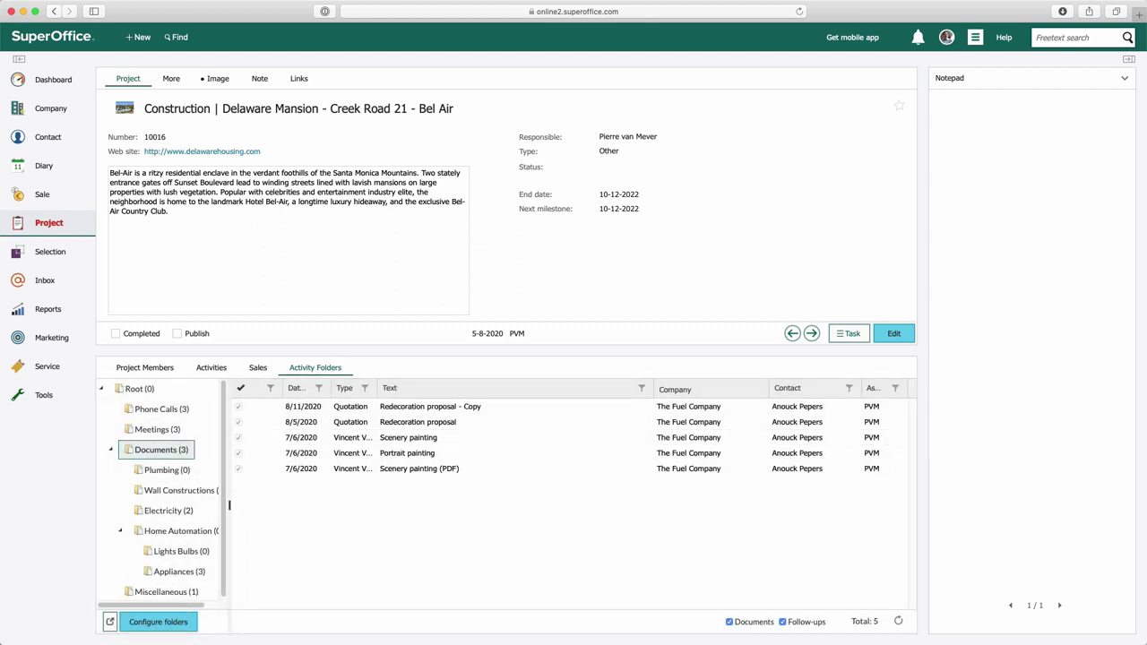
# Pop the activity folders out into a separate tab and browse Phone Calls and Meetings
pyautogui.click(110, 622)
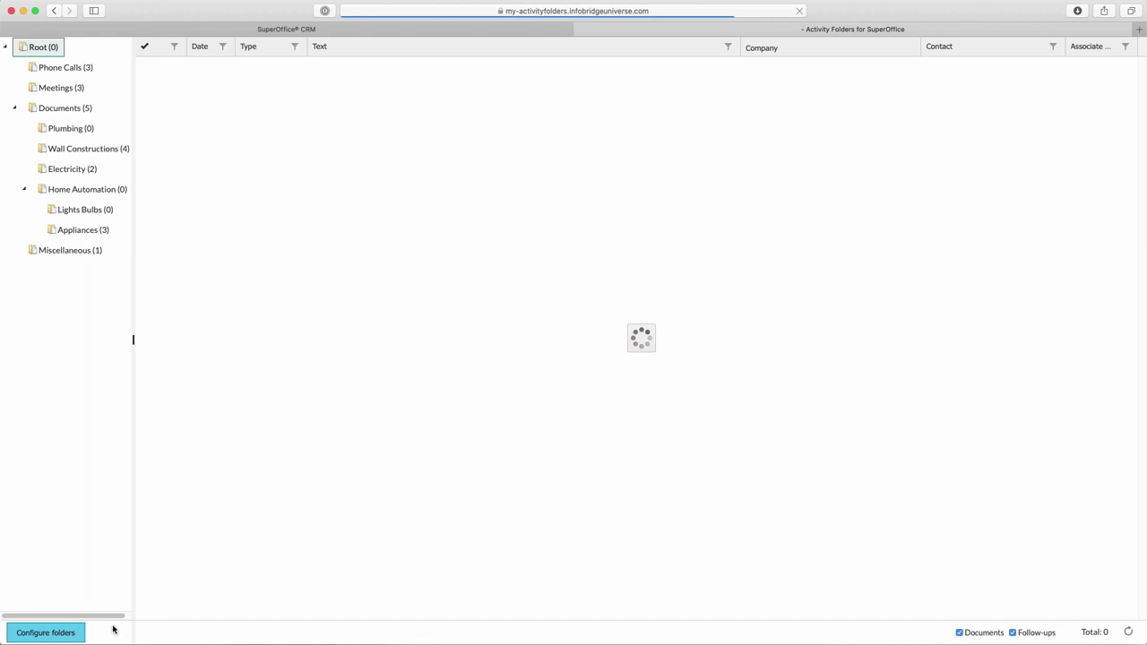
pyautogui.click(68, 72)
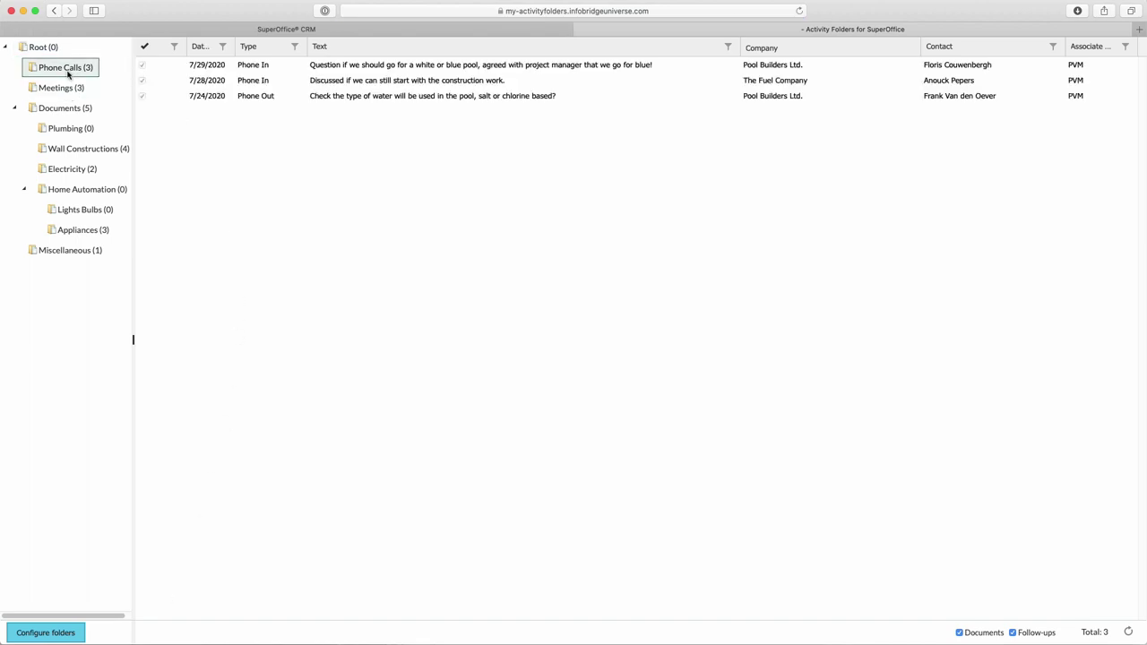
pyautogui.click(68, 94)
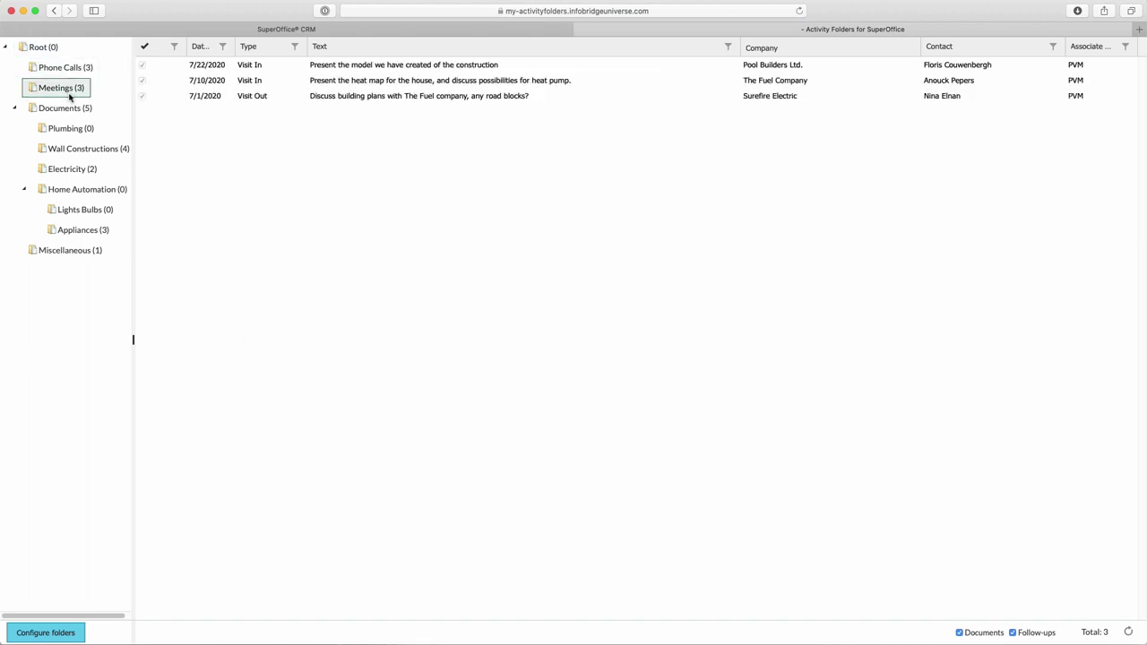
# Move the payment-check to-do from Miscellaneous into Phone Calls, which now holds four activities
pyautogui.click(79, 253)
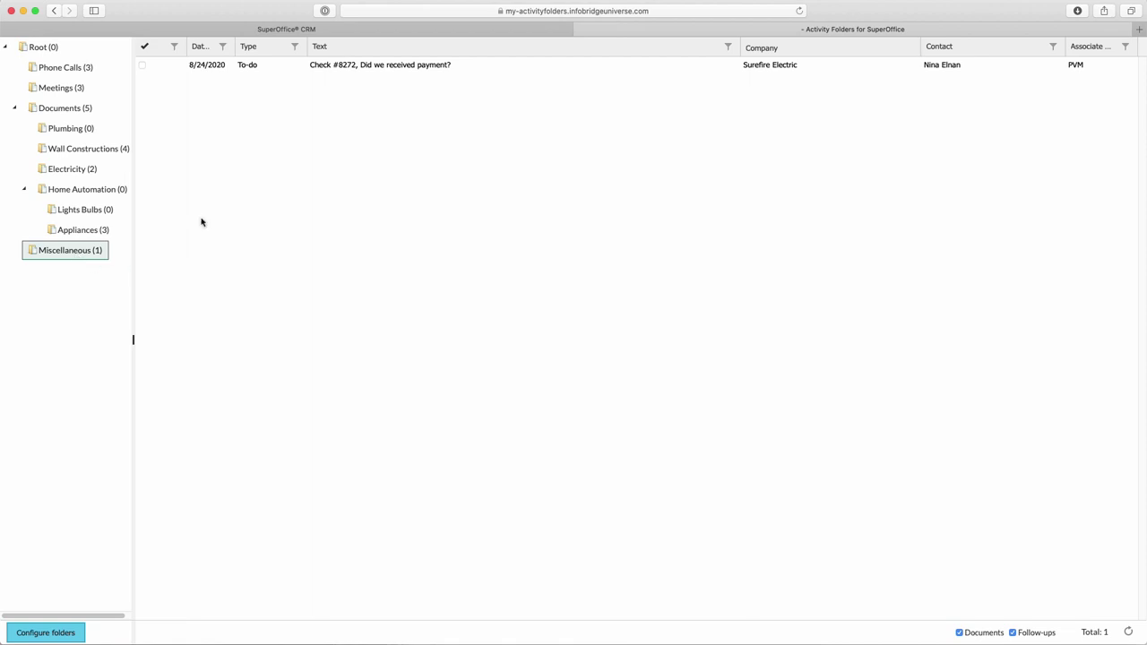
pyautogui.moveTo(289, 64); pyautogui.dragTo(77, 69)
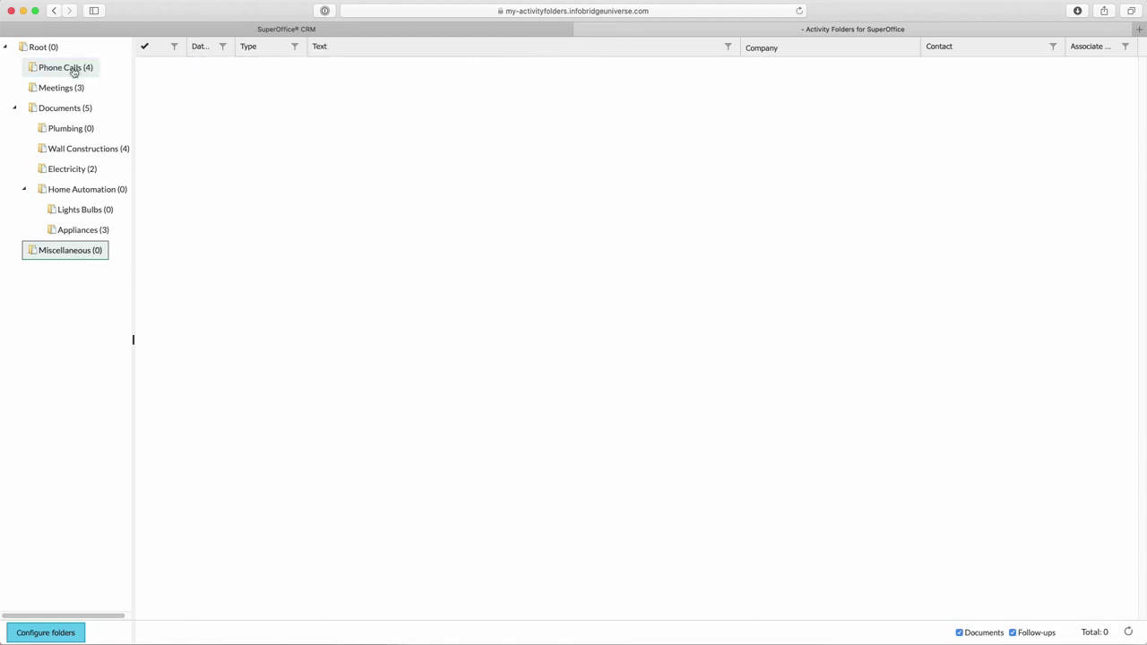
pyautogui.click(74, 72)
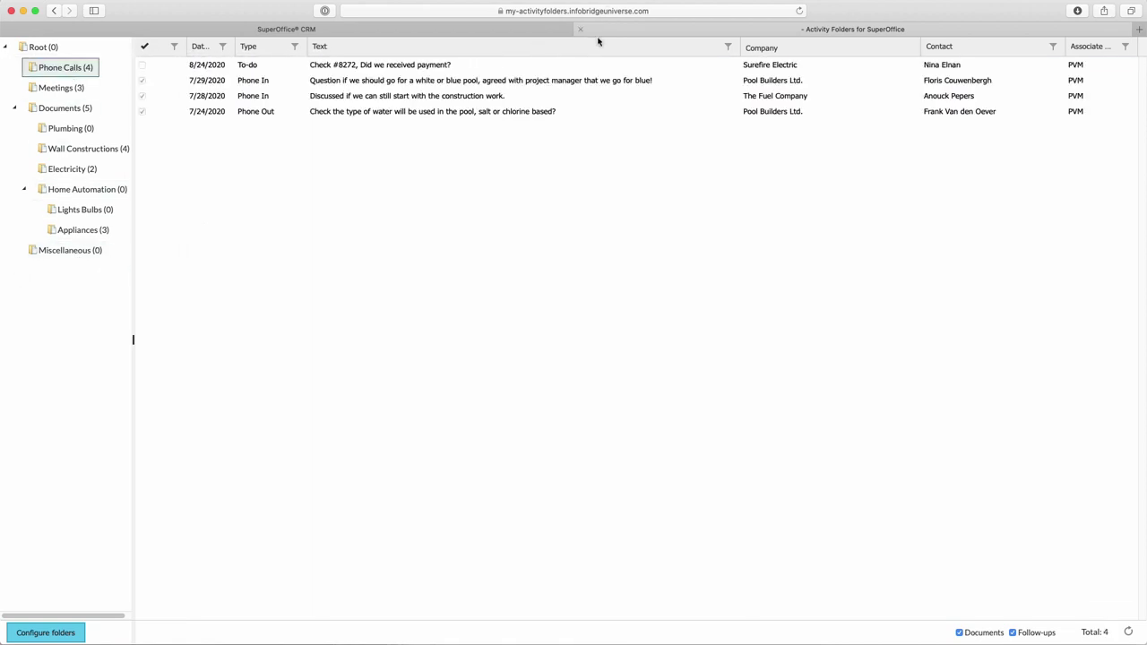